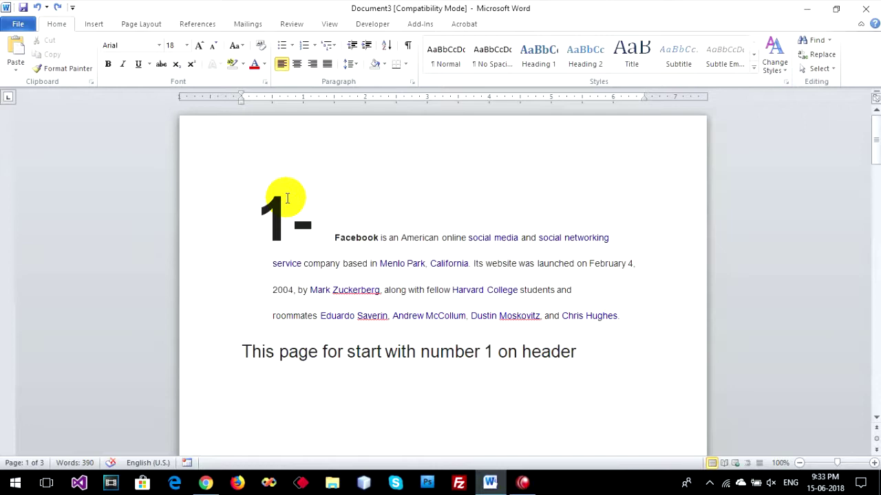
# Place the insertion point right after page one's closing line.
pyautogui.scroll(-2, 285, 197)
pyautogui.scroll(-2, 324, 222)
pyautogui.scroll(-5, 721, 165)
pyautogui.moveTo(875, 191)
pyautogui.mouseDown()
pyautogui.moveTo(876, 307)
pyautogui.moveTo(876, 137)
pyautogui.moveTo(876, 365)
pyautogui.moveTo(876, 137)
pyautogui.mouseUp()
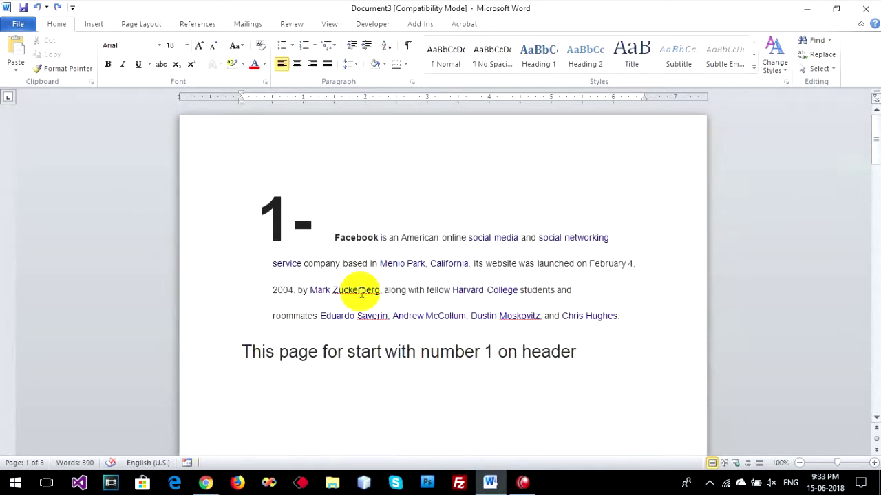
pyautogui.scroll(-3, 306, 337)
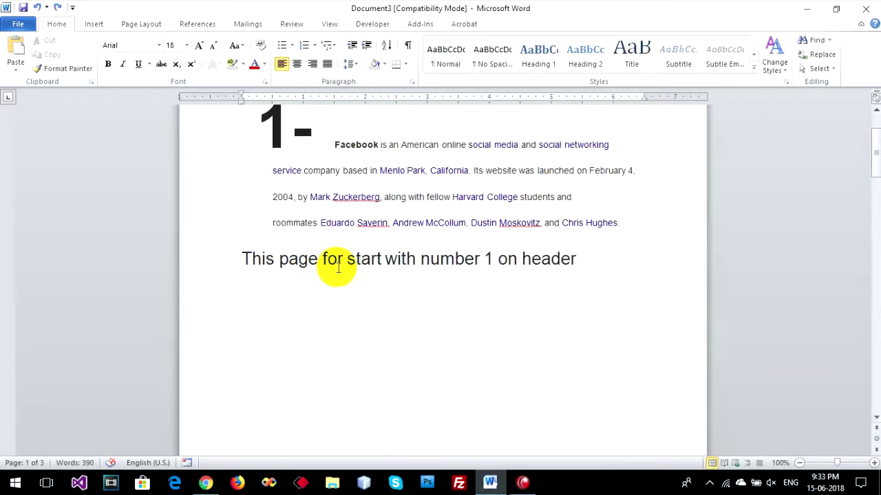
pyautogui.click(586, 260)
pyautogui.scroll(-10, 330, 348)
pyautogui.click(292, 322)
pyautogui.scroll(-3, 291, 322)
pyautogui.scroll(-7, 282, 309)
pyautogui.scroll(-4, 559, 291)
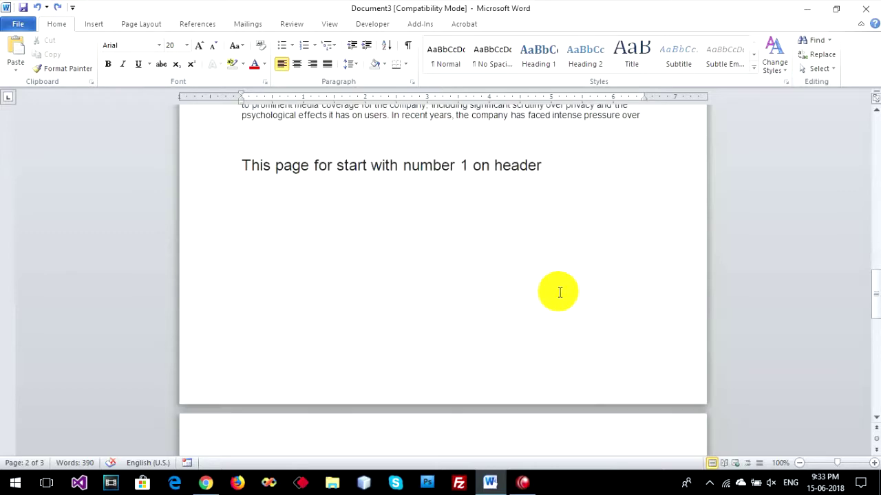
pyautogui.scroll(-4, 558, 291)
pyautogui.scroll(-3, 556, 291)
pyautogui.scroll(5, 253, 363)
pyautogui.scroll(6, 257, 363)
pyautogui.scroll(5, 253, 364)
pyautogui.scroll(1, 248, 363)
pyautogui.scroll(-4, 250, 366)
pyautogui.scroll(-3, 256, 366)
pyautogui.scroll(-8, 261, 365)
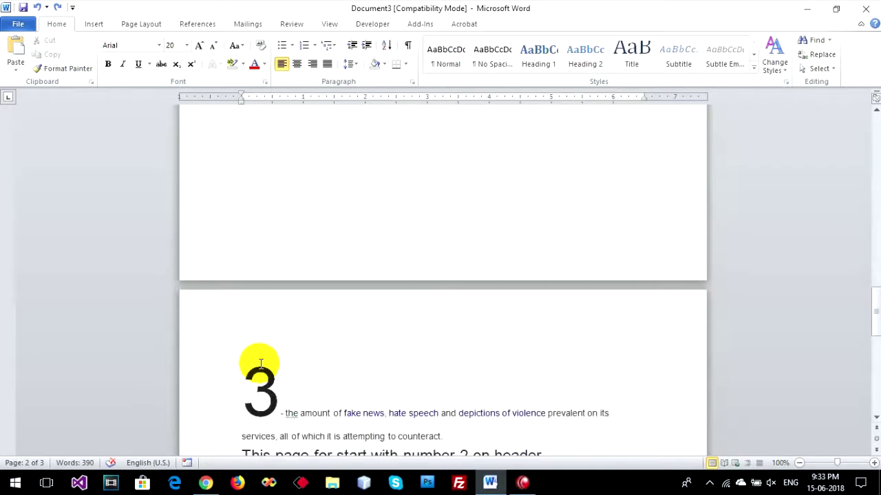
pyautogui.scroll(-4, 259, 363)
pyautogui.scroll(5, 496, 229)
pyautogui.scroll(6, 499, 229)
pyautogui.scroll(3, 481, 364)
pyautogui.scroll(-2, 492, 212)
pyautogui.scroll(-8, 437, 282)
pyautogui.scroll(-1, 438, 282)
pyautogui.scroll(5, 637, 255)
pyautogui.scroll(-5, 638, 258)
pyautogui.scroll(6, 638, 258)
pyautogui.scroll(3, 638, 257)
pyautogui.scroll(-4, 393, 257)
pyautogui.scroll(-5, 594, 191)
pyautogui.scroll(-2, 595, 192)
pyautogui.scroll(8, 595, 192)
pyautogui.scroll(1, 593, 196)
pyautogui.scroll(3, 435, 273)
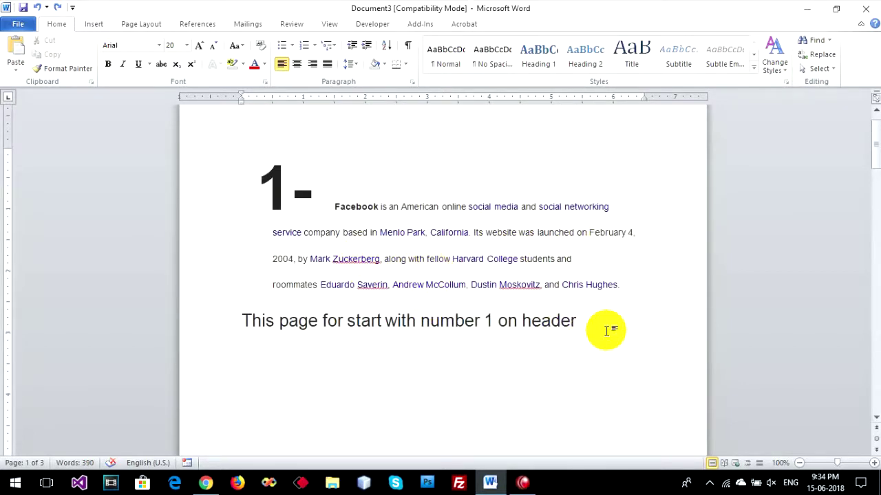
pyautogui.moveTo(572, 323); pyautogui.dragTo(583, 316)
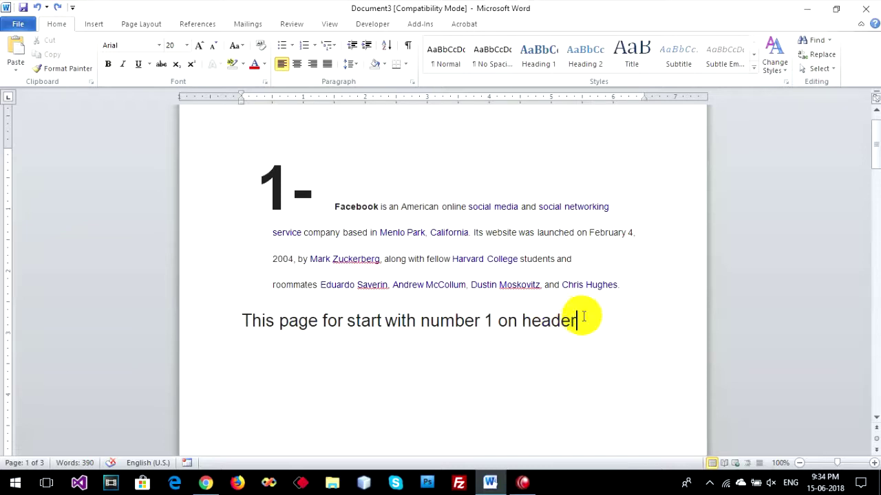
pyautogui.scroll(1, 537, 342)
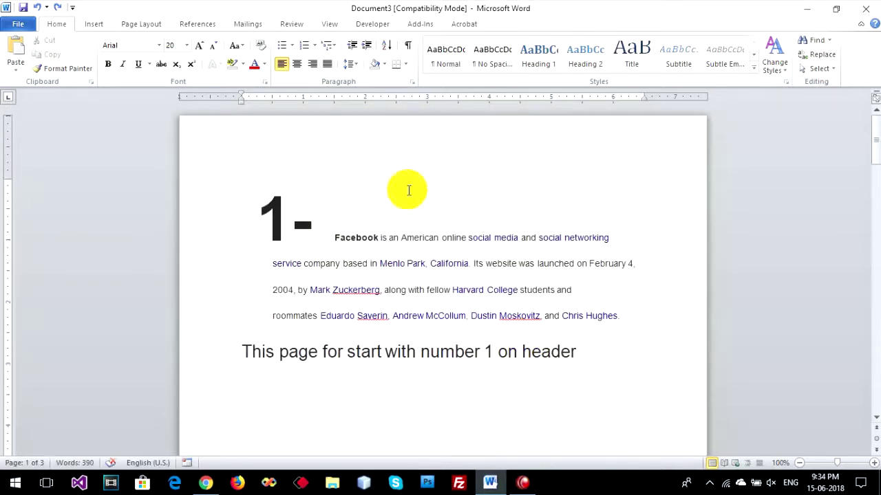
# Insert a Next Page section break there, before the large "2" paragraph.
pyautogui.click(140, 25)
pyautogui.click(250, 42)
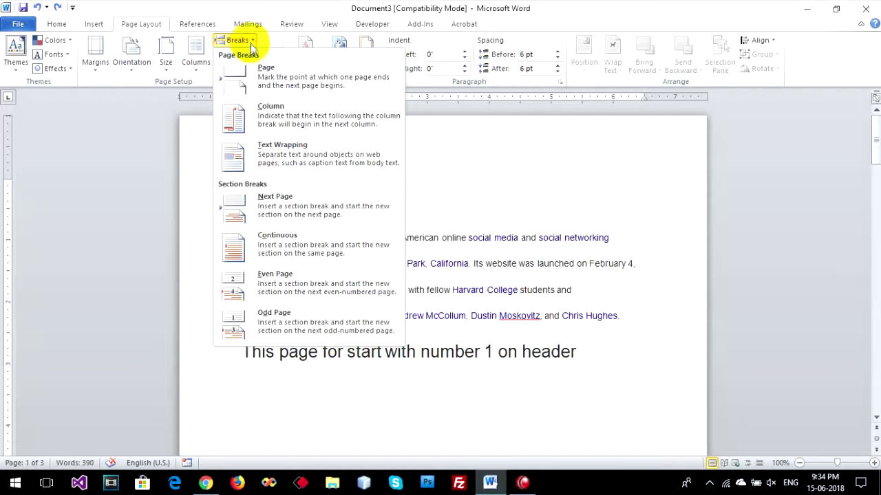
pyautogui.click(335, 209)
pyautogui.scroll(-5, 329, 295)
pyautogui.scroll(-10, 329, 295)
pyautogui.click(247, 323)
pyautogui.scroll(3, 230, 94)
pyautogui.scroll(3, 230, 94)
pyautogui.moveTo(252, 435); pyautogui.dragTo(232, 349)
pyautogui.click(235, 216)
# Scroll through the document to check the new two-section split.
pyautogui.scroll(-2, 244, 250)
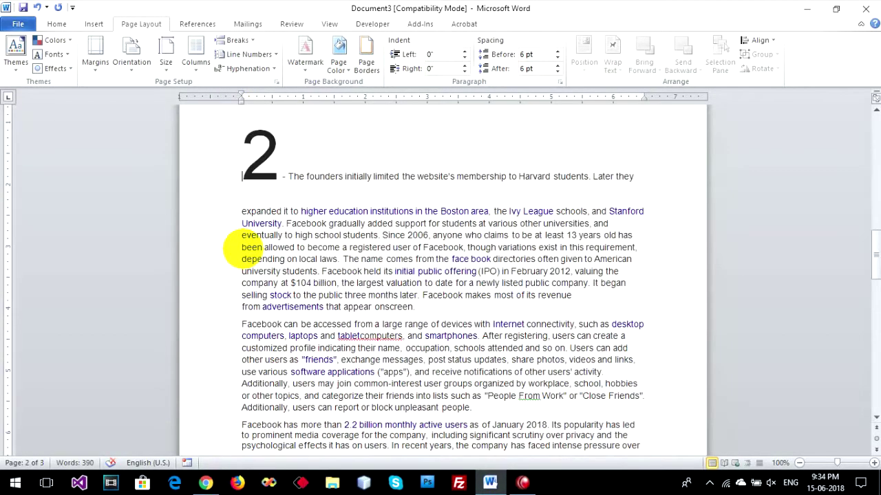
pyautogui.scroll(3, 242, 247)
pyautogui.scroll(3, 242, 248)
pyautogui.scroll(10, 243, 249)
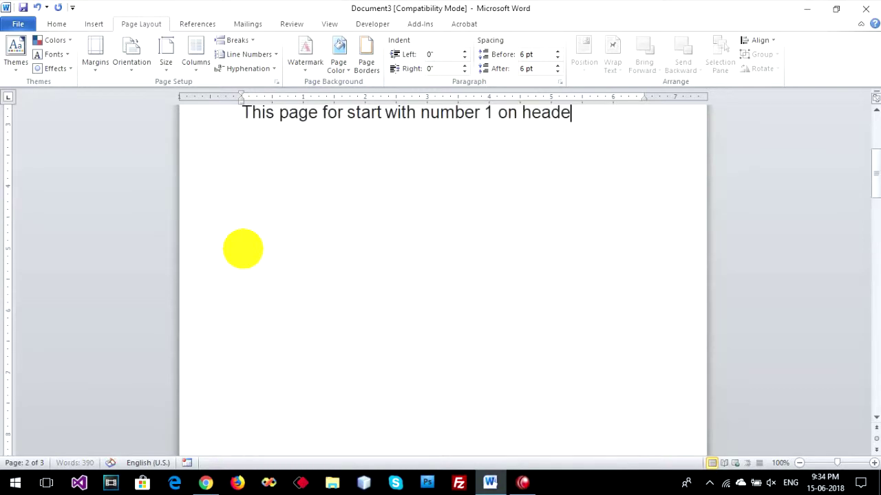
pyautogui.scroll(-10, 243, 249)
pyautogui.scroll(-3, 246, 248)
pyautogui.scroll(5, 294, 344)
pyautogui.scroll(5, 295, 340)
pyautogui.scroll(-3, 296, 340)
pyautogui.scroll(-5, 295, 340)
pyautogui.scroll(3, 296, 340)
pyautogui.scroll(10, 296, 339)
pyautogui.click(94, 25)
# Open the page header for editing with Edit Header.
pyautogui.click(453, 61)
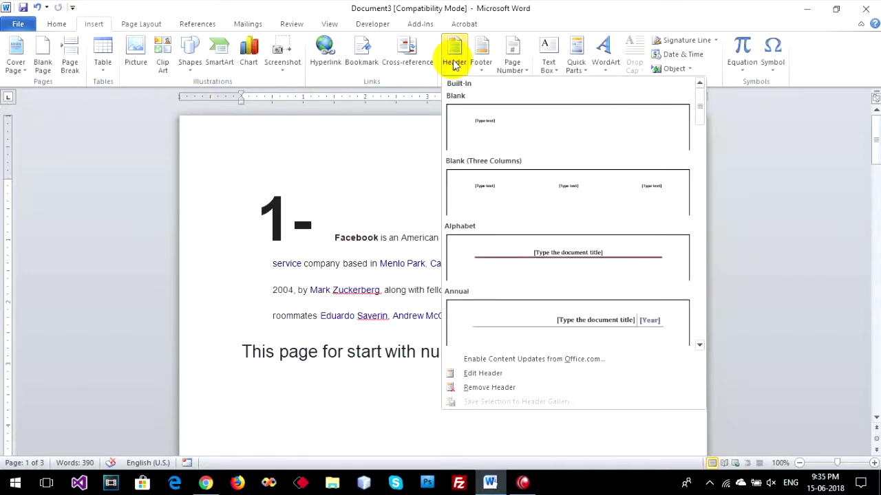
pyautogui.click(488, 376)
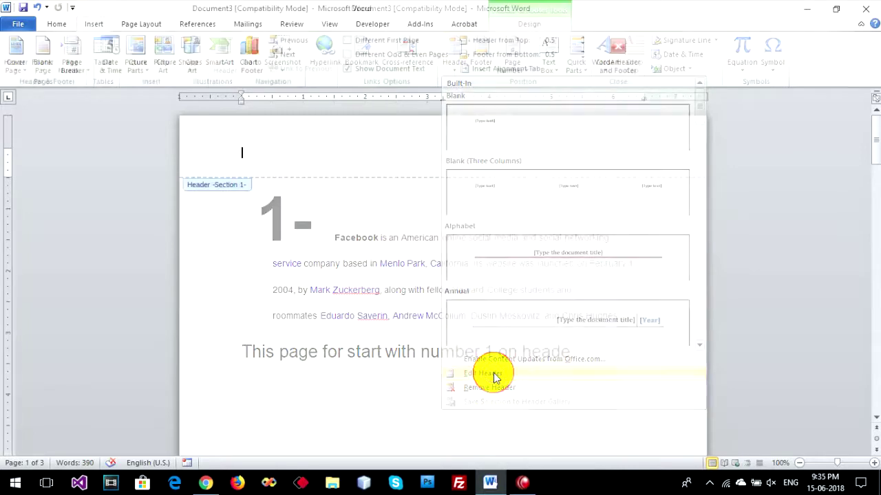
pyautogui.scroll(-5, 275, 189)
pyautogui.scroll(3, 309, 196)
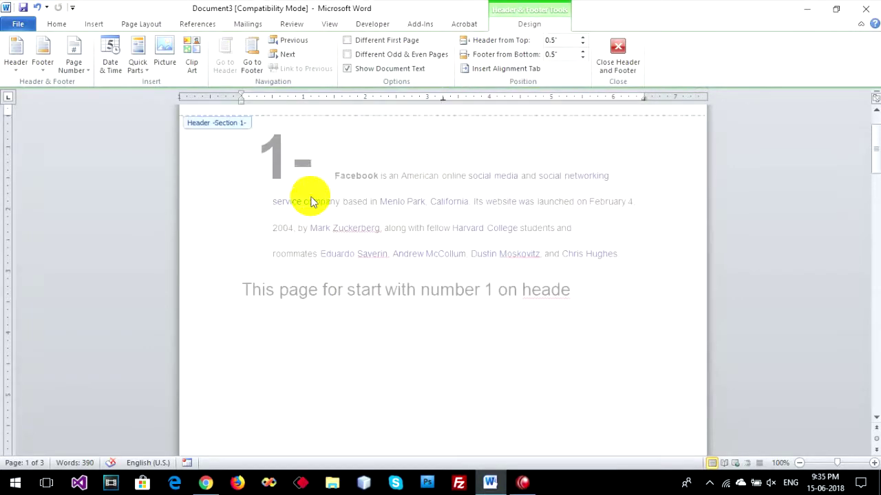
pyautogui.scroll(1, 291, 197)
pyautogui.scroll(-2, 291, 203)
pyautogui.scroll(-10, 291, 204)
pyautogui.scroll(-6, 291, 205)
pyautogui.scroll(-2, 252, 315)
# Scroll through the section 1 and section 2 headers and footers.
pyautogui.scroll(-1, 249, 293)
pyautogui.scroll(-2, 298, 249)
pyautogui.scroll(-5, 295, 245)
pyautogui.scroll(-6, 295, 245)
pyautogui.scroll(-3, 206, 330)
pyautogui.scroll(-5, 256, 328)
pyautogui.scroll(-3, 256, 329)
pyautogui.scroll(-5, 255, 329)
pyautogui.scroll(5, 621, 271)
pyautogui.scroll(5, 481, 266)
pyautogui.scroll(5, 378, 246)
pyautogui.scroll(5, 379, 249)
pyautogui.scroll(3, 376, 243)
pyautogui.scroll(5, 379, 242)
pyautogui.scroll(3, 374, 242)
pyautogui.scroll(1, 328, 259)
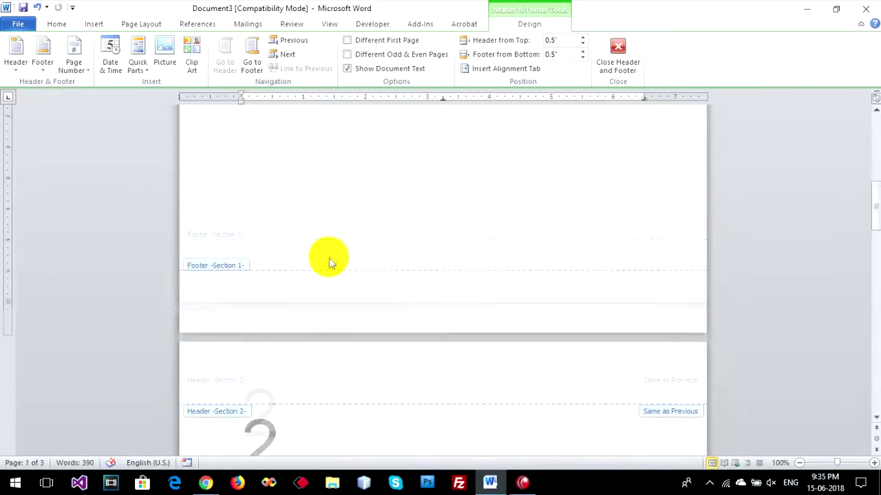
pyautogui.scroll(-2, 321, 268)
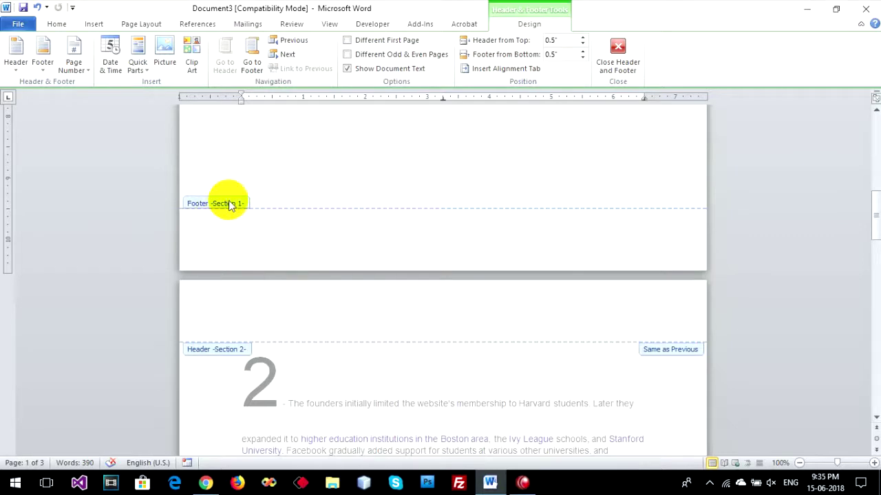
pyautogui.scroll(5, 239, 347)
pyautogui.scroll(5, 240, 347)
pyautogui.scroll(2, 240, 346)
pyautogui.scroll(2, 246, 349)
# Insert a Plain Number 2 page number at the top of the header.
pyautogui.click(77, 72)
pyautogui.moveTo(110, 84)
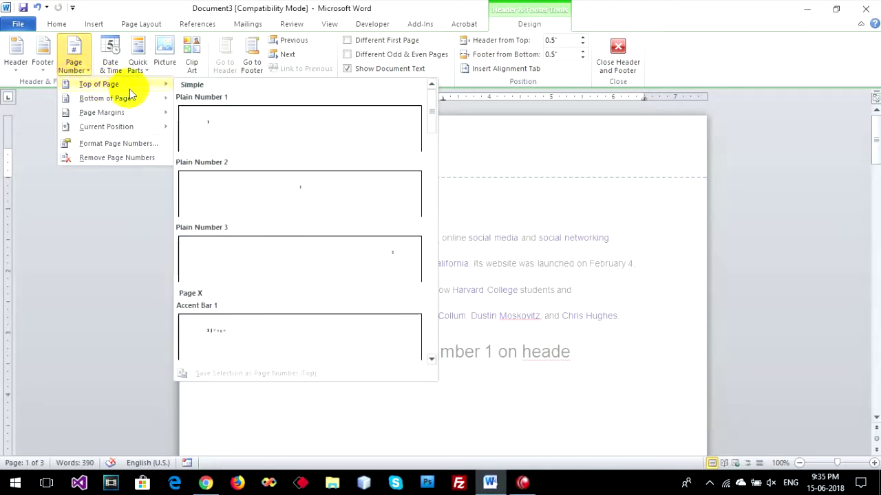
pyautogui.click(310, 197)
pyautogui.doubleClick(444, 154)
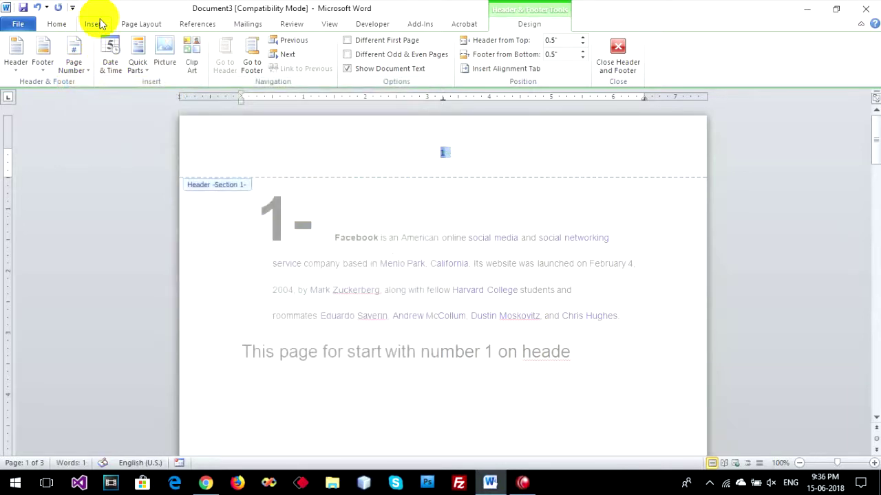
# Make the header page number bold at 20 pt.
pyautogui.click(56, 23)
pyautogui.click(196, 46)
pyautogui.click(196, 46)
pyautogui.click(196, 46)
pyautogui.click(196, 46)
pyautogui.click(108, 63)
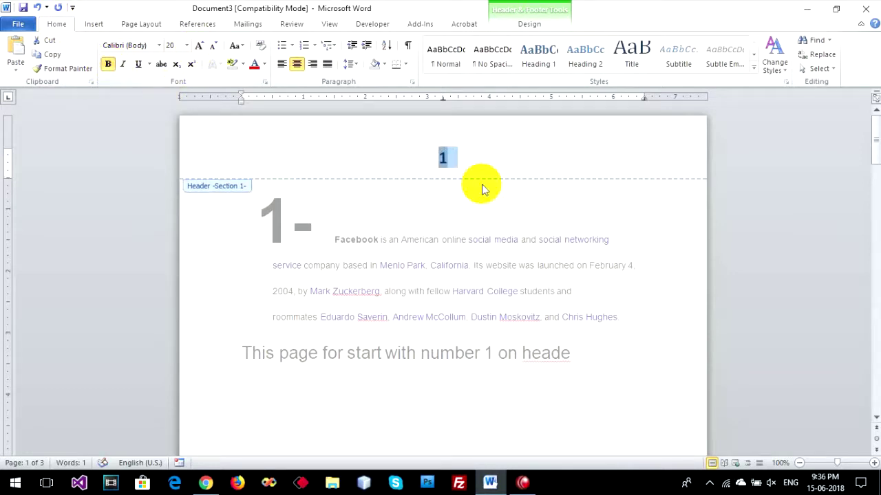
pyautogui.click(456, 152)
# Locate the page number 2 in section 2's header.
pyautogui.scroll(-10, 456, 185)
pyautogui.scroll(-5, 456, 185)
pyautogui.moveTo(430, 284); pyautogui.dragTo(455, 286)
pyautogui.click(431, 295)
# Select the page number 2 in section 2's header.
pyautogui.doubleClick(442, 292)
pyautogui.click(409, 291)
pyautogui.moveTo(442, 293); pyautogui.dragTo(450, 290)
pyautogui.click(406, 289)
pyautogui.moveTo(423, 290); pyautogui.dragTo(478, 296)
pyautogui.click(406, 294)
# Set section 2's page numbering to start at 1 in Format Page Numbers.
pyautogui.rightClick(409, 284)
pyautogui.click(471, 401)
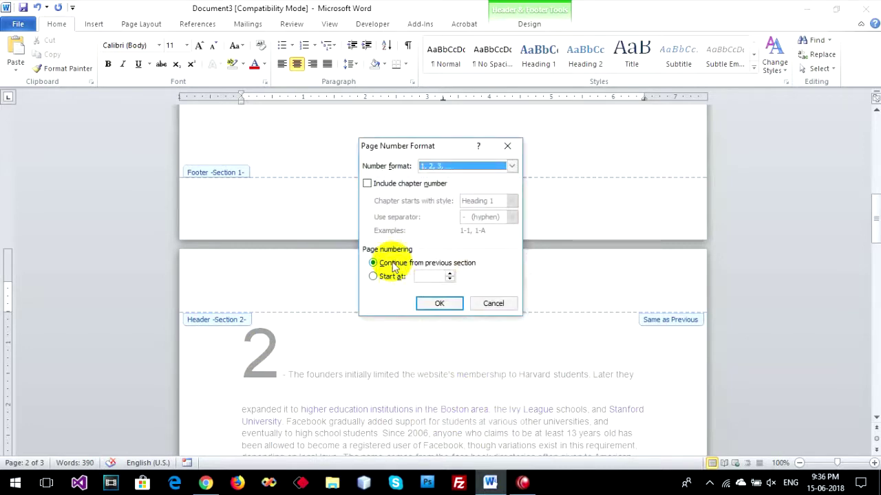
pyautogui.moveTo(430, 276); pyautogui.dragTo(414, 276)
pyautogui.click(440, 304)
pyautogui.scroll(2, 392, 313)
# Verify the header page numbers read 1 and then 2 on the later pages.
pyautogui.doubleClick(442, 218)
pyautogui.scroll(-5, 413, 289)
pyautogui.scroll(-2, 403, 320)
pyautogui.scroll(-2, 401, 326)
pyautogui.scroll(-3, 399, 322)
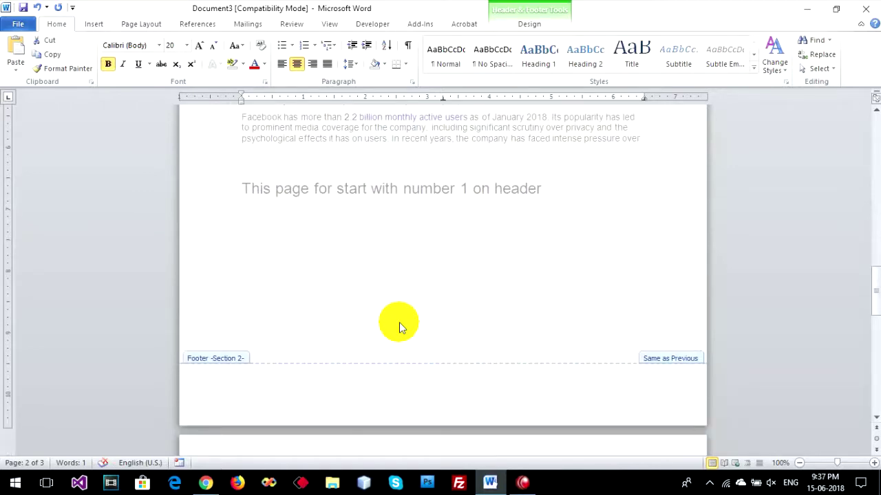
pyautogui.scroll(-4, 399, 322)
pyautogui.scroll(-3, 399, 322)
pyautogui.scroll(-3, 399, 322)
pyautogui.doubleClick(443, 167)
pyautogui.scroll(-6, 401, 330)
pyautogui.scroll(-7, 402, 329)
pyautogui.scroll(6, 403, 334)
pyautogui.scroll(7, 403, 334)
pyautogui.scroll(7, 403, 335)
pyautogui.scroll(-3, 397, 366)
pyautogui.scroll(11, 475, 296)
pyautogui.scroll(8, 475, 296)
# Recheck the header showing page number 1 and review the surrounding pages.
pyautogui.doubleClick(442, 167)
pyautogui.scroll(8, 454, 248)
pyautogui.scroll(3, 456, 258)
pyautogui.scroll(1, 456, 258)
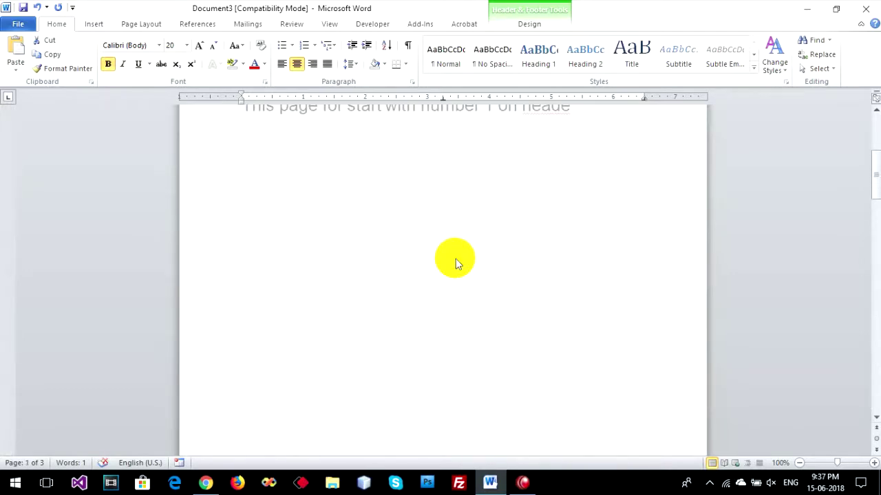
pyautogui.scroll(5, 455, 259)
pyautogui.scroll(2, 455, 259)
pyautogui.scroll(-12, 447, 179)
pyautogui.scroll(-5, 441, 241)
pyautogui.scroll(-6, 440, 344)
pyautogui.scroll(-12, 429, 379)
pyautogui.scroll(10, 474, 330)
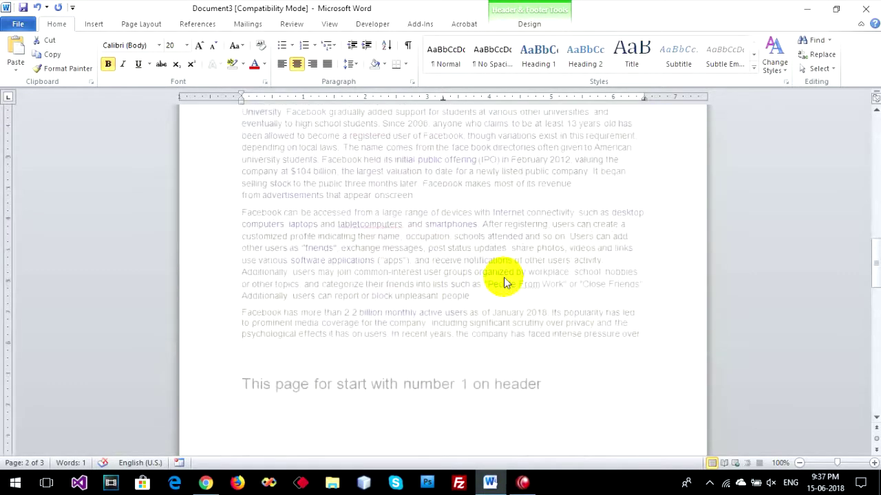
pyautogui.scroll(9, 503, 279)
pyautogui.scroll(4, 371, 318)
pyautogui.scroll(-4, 385, 319)
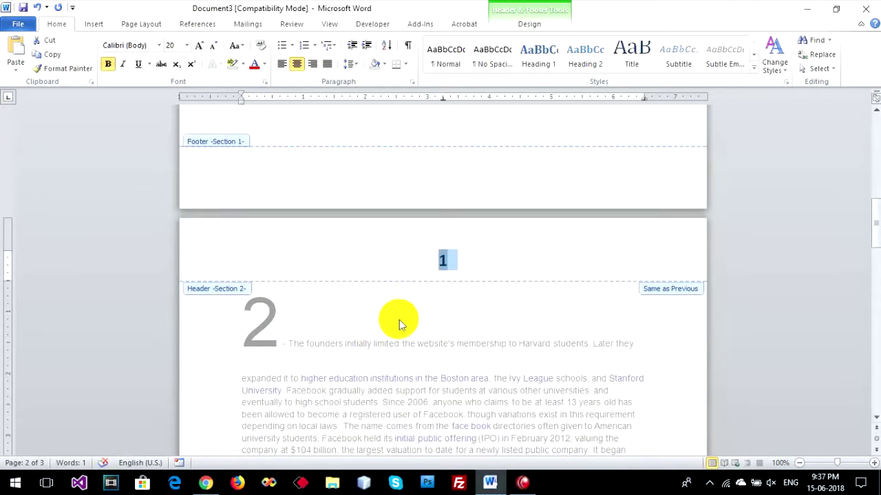
# Leave header editing and place the cursor after page 3's closing line.
pyautogui.press('Escape')
pyautogui.scroll(4, 378, 334)
pyautogui.scroll(3, 378, 335)
pyautogui.scroll(-1, 447, 169)
pyautogui.scroll(-13, 454, 227)
pyautogui.scroll(-3, 447, 254)
pyautogui.scroll(-6, 438, 220)
pyautogui.scroll(-10, 365, 316)
pyautogui.scroll(-5, 425, 362)
pyautogui.scroll(-3, 450, 372)
pyautogui.scroll(3, 448, 378)
pyautogui.scroll(2, 482, 323)
pyautogui.scroll(3, 540, 275)
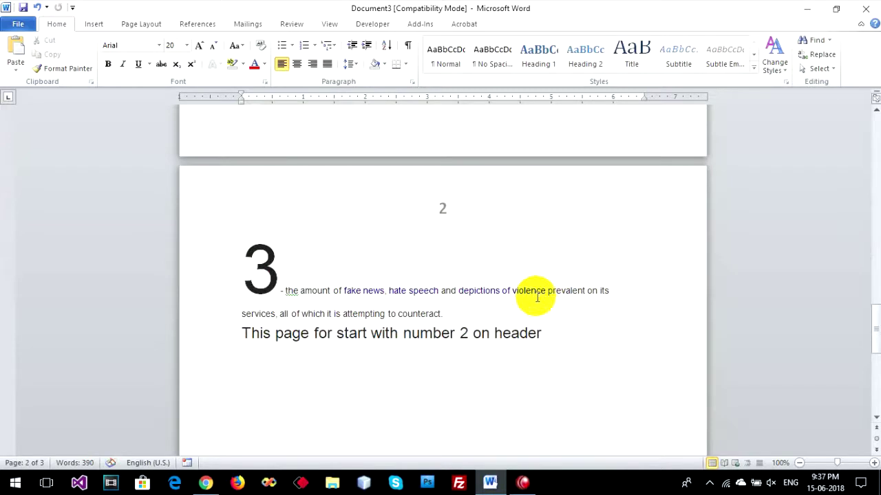
pyautogui.click(553, 336)
# Insert two page breaks with Ctrl+Enter, adding blank pages at the document's end.
pyautogui.hotkey('ctrl', 'Return')
pyautogui.scroll(-2, 523, 357)
pyautogui.hotkey('ctrl', 'Return')
pyautogui.scroll(-3, 452, 300)
pyautogui.scroll(3, 477, 333)
pyautogui.scroll(5, 447, 412)
pyautogui.scroll(5, 469, 275)
pyautogui.scroll(5, 469, 261)
pyautogui.scroll(5, 470, 261)
pyautogui.scroll(5, 462, 230)
pyautogui.scroll(5, 458, 222)
pyautogui.scroll(5, 451, 199)
pyautogui.scroll(5, 444, 177)
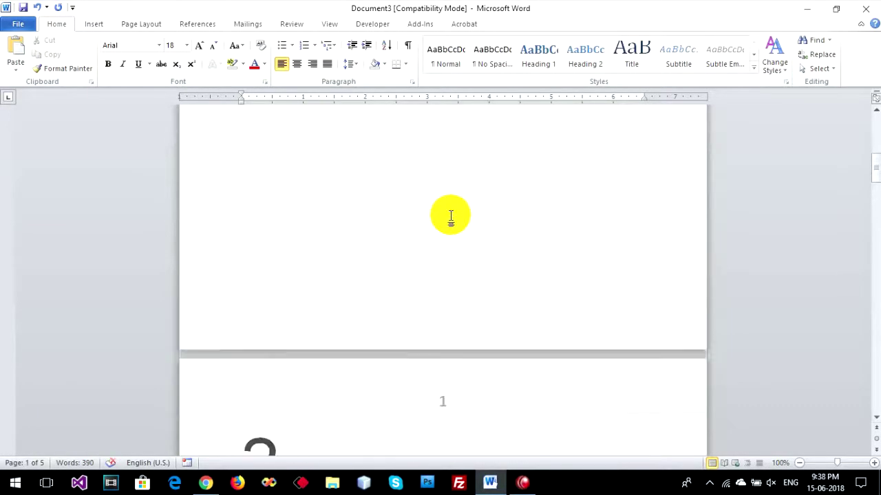
pyautogui.scroll(5, 450, 216)
pyautogui.scroll(5, 450, 216)
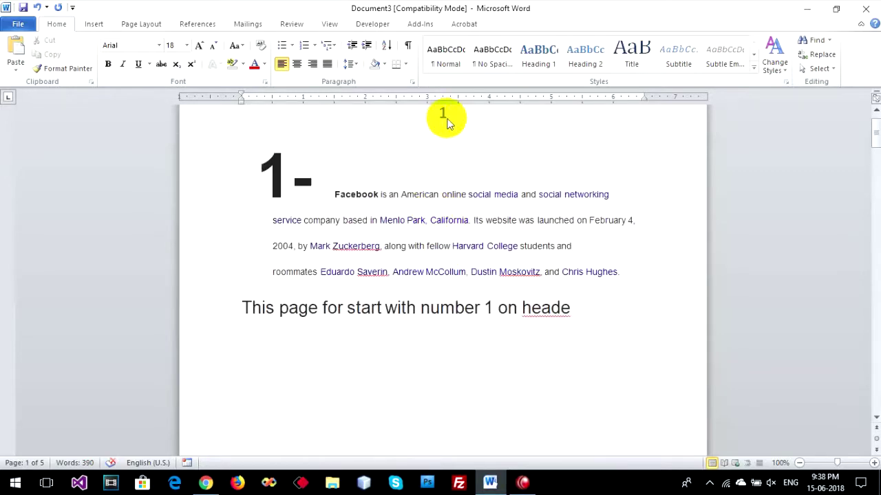
pyautogui.scroll(-2, 450, 183)
# Add a break after the first page's last line, creating an extra page.
pyautogui.click(591, 246)
pyautogui.scroll(3, 428, 147)
pyautogui.scroll(-2, 552, 308)
pyautogui.press('Return')
pyautogui.press('Return')
pyautogui.press('Return')
pyautogui.press('Return')
pyautogui.press('Return')
pyautogui.press('Return')
pyautogui.press('Return')
pyautogui.press('Return')
pyautogui.press('Return')
pyautogui.press('Return')
pyautogui.press('Return')
pyautogui.press('Return')
pyautogui.press('Return')
pyautogui.press('Return')
pyautogui.press('Return')
pyautogui.scroll(5, 399, 339)
pyautogui.scroll(8, 399, 337)
pyautogui.scroll(6, 412, 324)
pyautogui.scroll(-5, 440, 392)
pyautogui.scroll(-8, 441, 392)
pyautogui.scroll(-2, 446, 337)
pyautogui.scroll(-5, 447, 342)
pyautogui.scroll(-4, 447, 342)
pyautogui.scroll(-4, 448, 338)
pyautogui.scroll(-6, 434, 385)
pyautogui.scroll(-6, 434, 265)
pyautogui.scroll(-3, 429, 291)
# Inspect a page header's number, then scroll through the five-page document.
pyautogui.doubleClick(432, 363)
pyautogui.click(462, 380)
pyautogui.doubleClick(436, 411)
pyautogui.scroll(-4, 443, 334)
pyautogui.scroll(-10, 443, 334)
pyautogui.scroll(-9, 443, 335)
pyautogui.scroll(-6, 450, 296)
pyautogui.scroll(-10, 455, 273)
pyautogui.scroll(-5, 454, 274)
pyautogui.scroll(-8, 440, 309)
pyautogui.scroll(-8, 444, 309)
pyautogui.scroll(-8, 444, 313)
pyautogui.moveTo(876, 389); pyautogui.dragTo(876, 126)
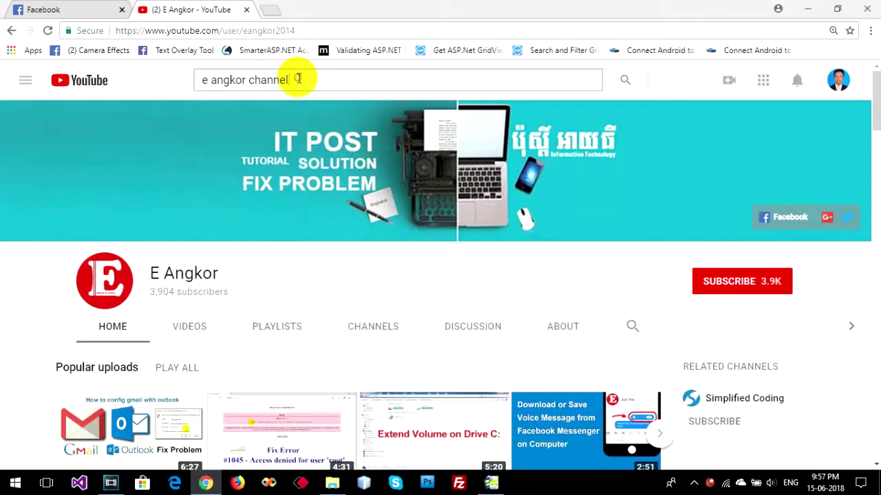
# Select the channel search text and subscribe to the E Angkor YouTube channel.
pyautogui.moveTo(295, 80); pyautogui.dragTo(182, 84)
pyautogui.click(749, 289)
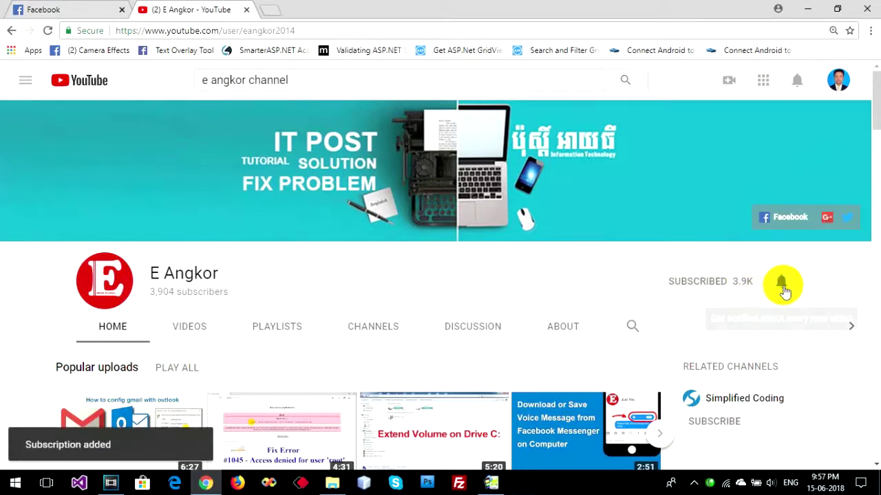